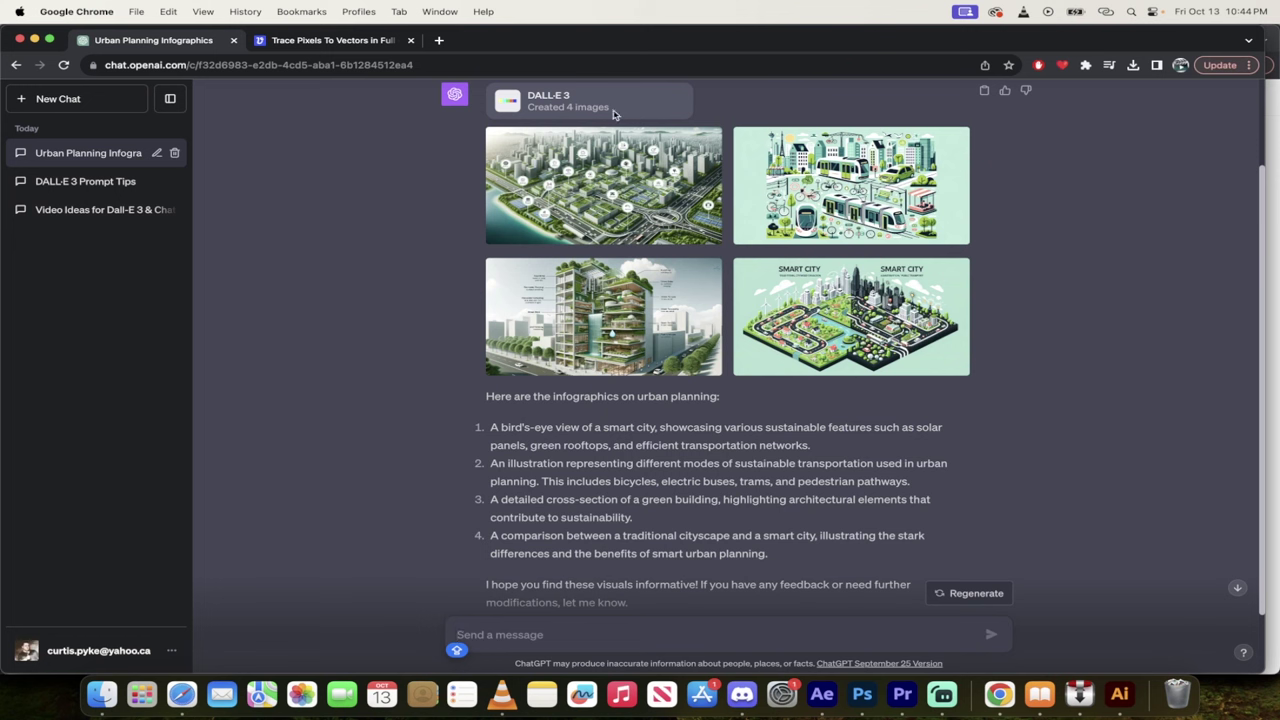
# Scroll up to the original urban-planning infographic prompt and copy its text
pyautogui.click(621, 640)
pyautogui.scroll(1, 657, 483)
pyautogui.scroll(2, 630, 320)
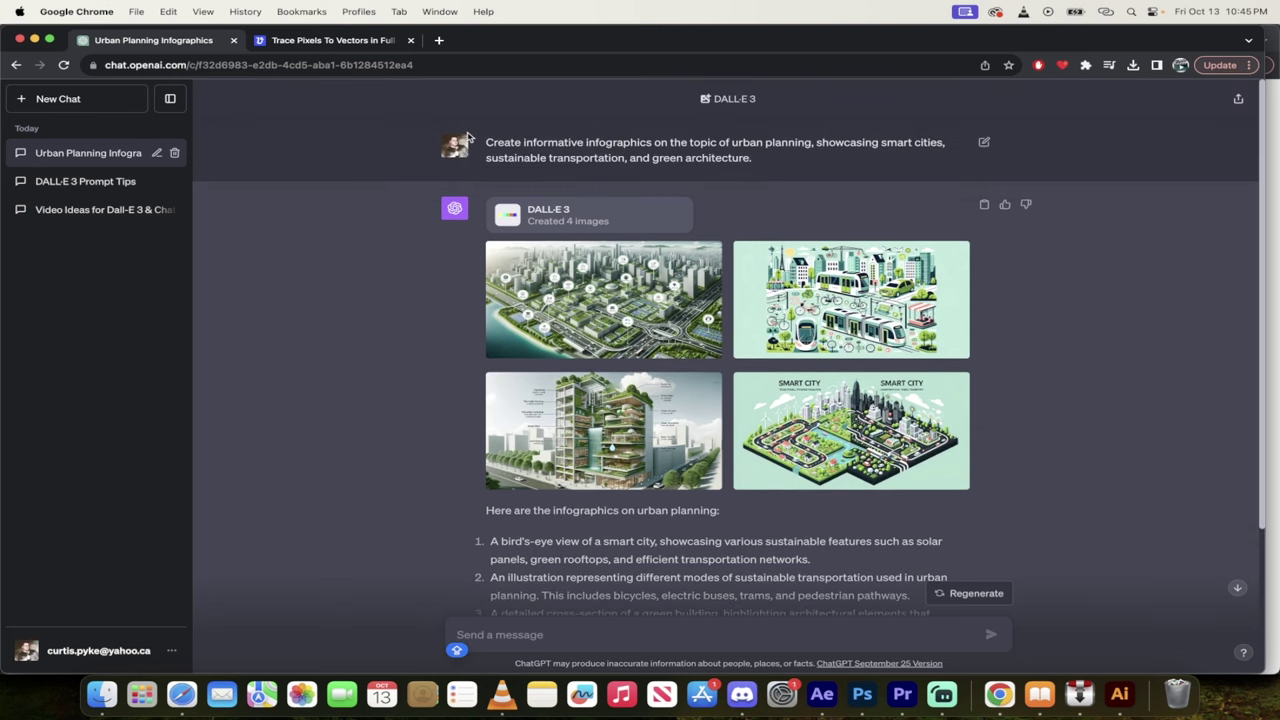
pyautogui.moveTo(488, 141); pyautogui.dragTo(788, 160)
pyautogui.rightClick(701, 162)
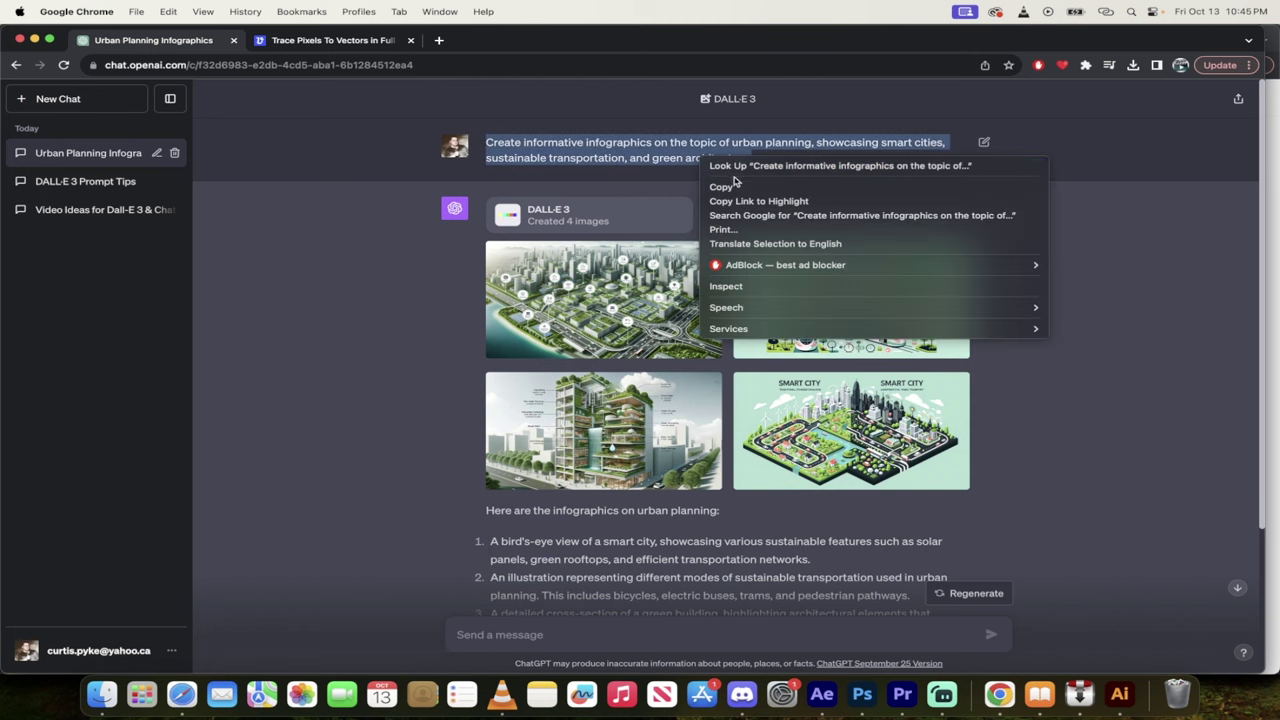
pyautogui.click(724, 187)
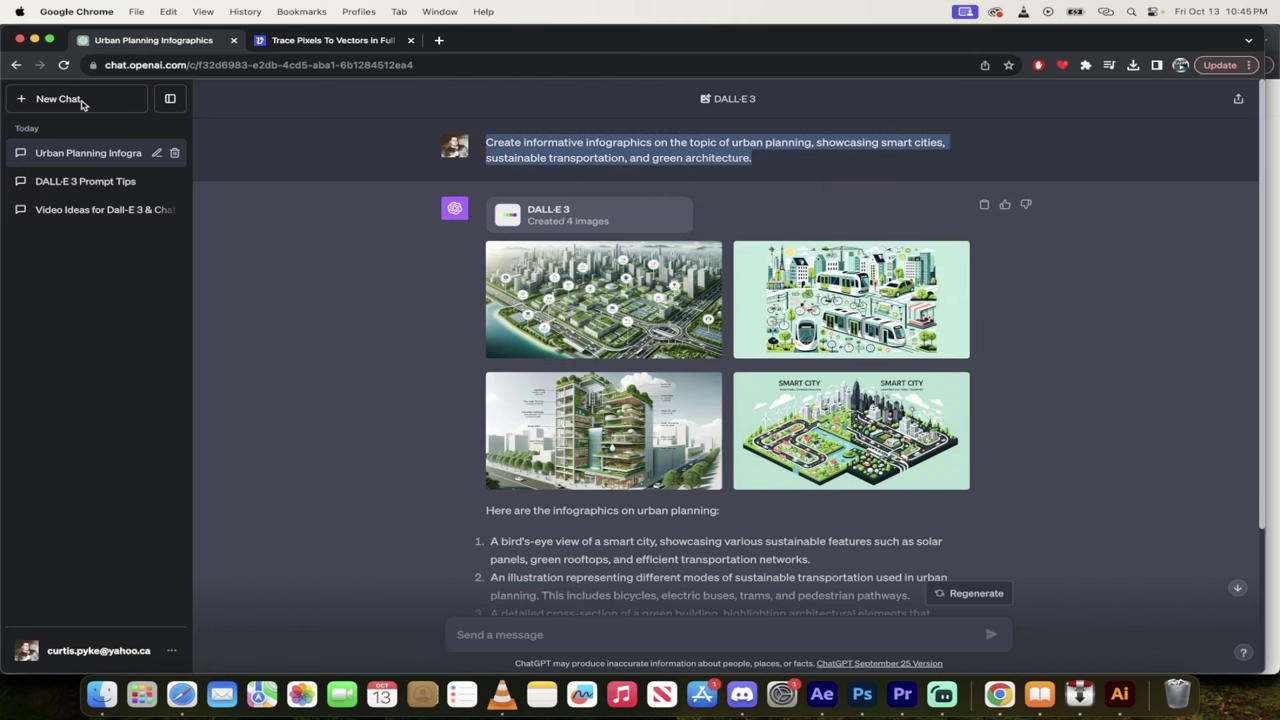
# Start a new chat and paste the copied urban-planning prompt into the message box
pyautogui.click(82, 103)
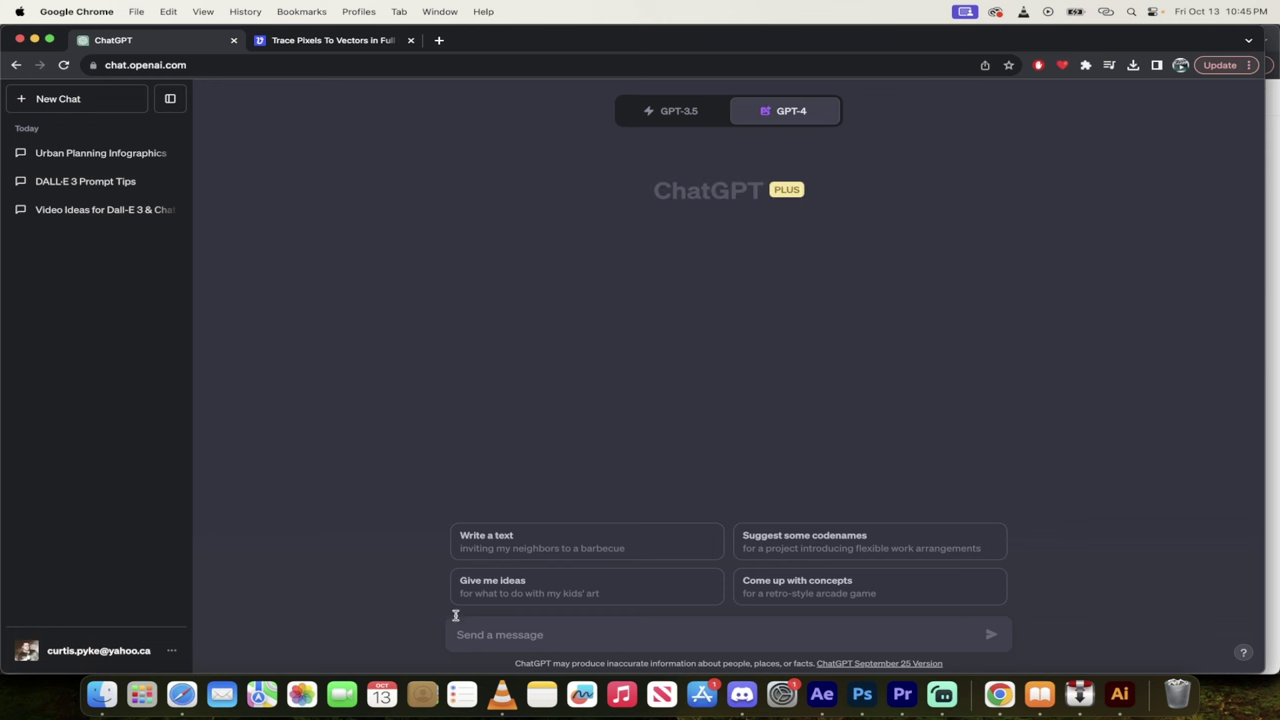
pyautogui.click(476, 638)
pyautogui.press('super+v')
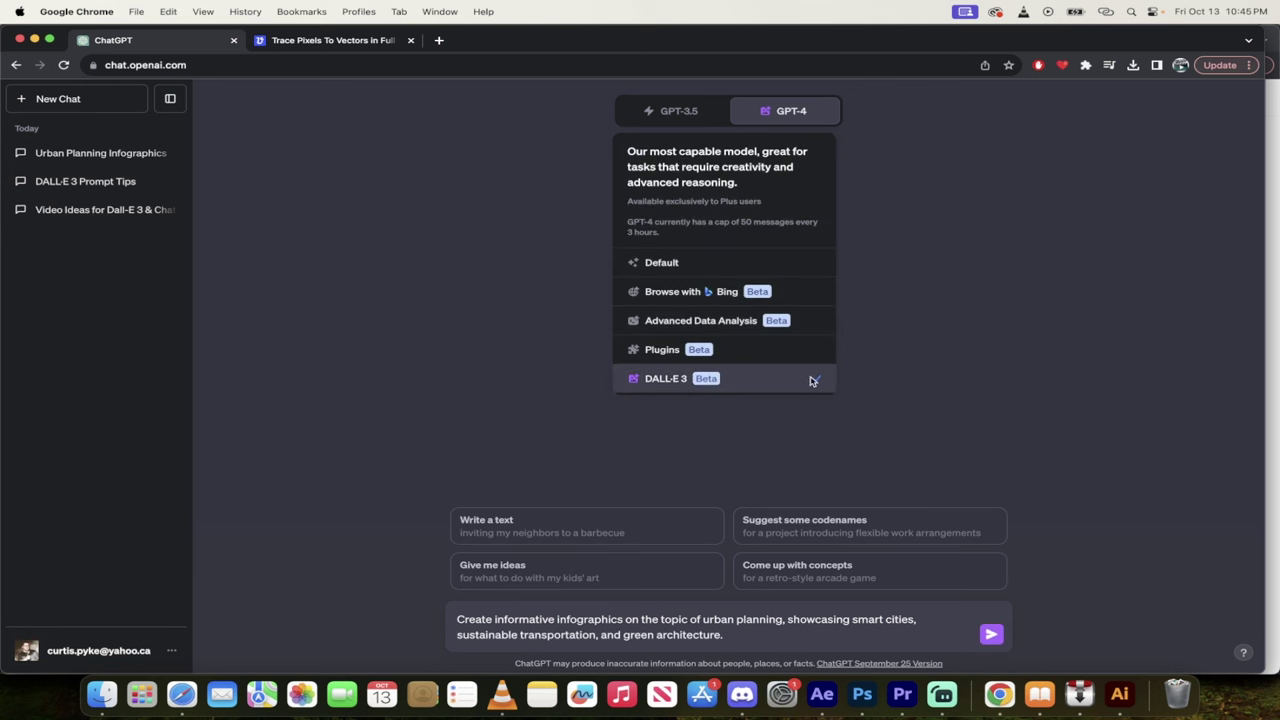
pyautogui.click(770, 641)
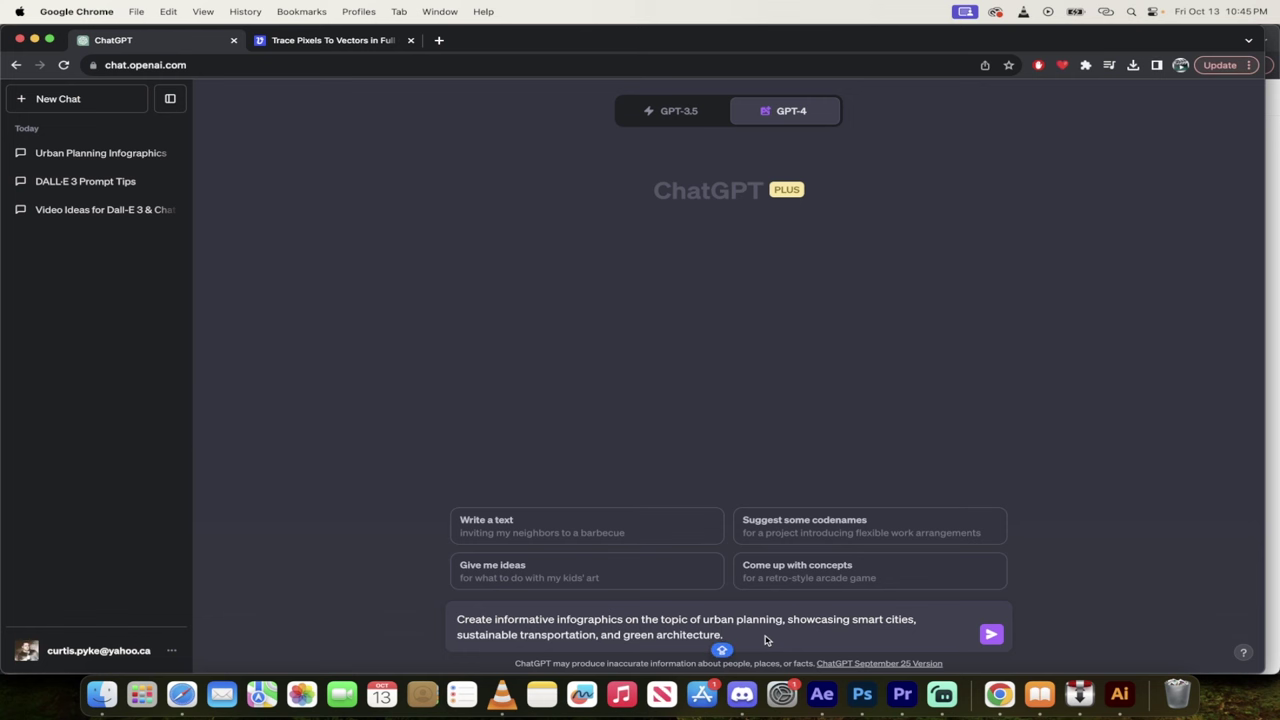
# Send the pasted prompt so DALL-E 3 generates four new infographics
pyautogui.click(989, 644)
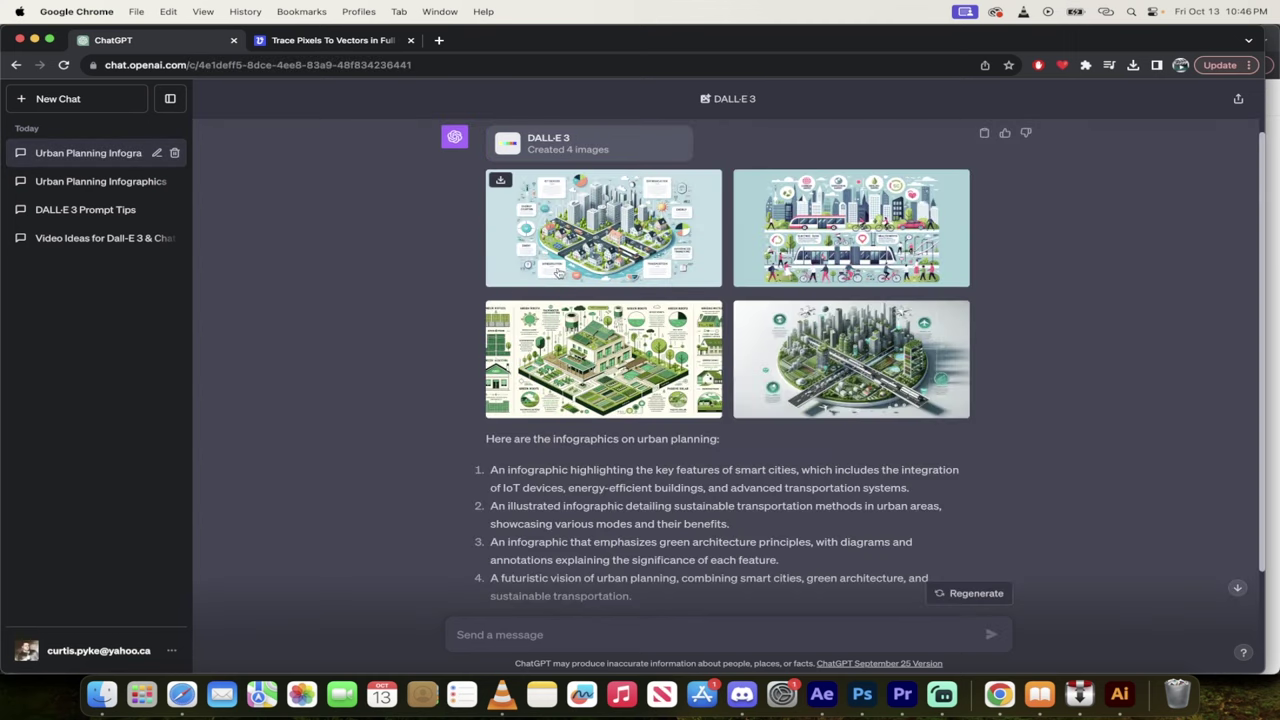
# Browse the four infographics full size, ending on the green-architecture image
pyautogui.moveTo(603, 228)
pyautogui.click(603, 228)
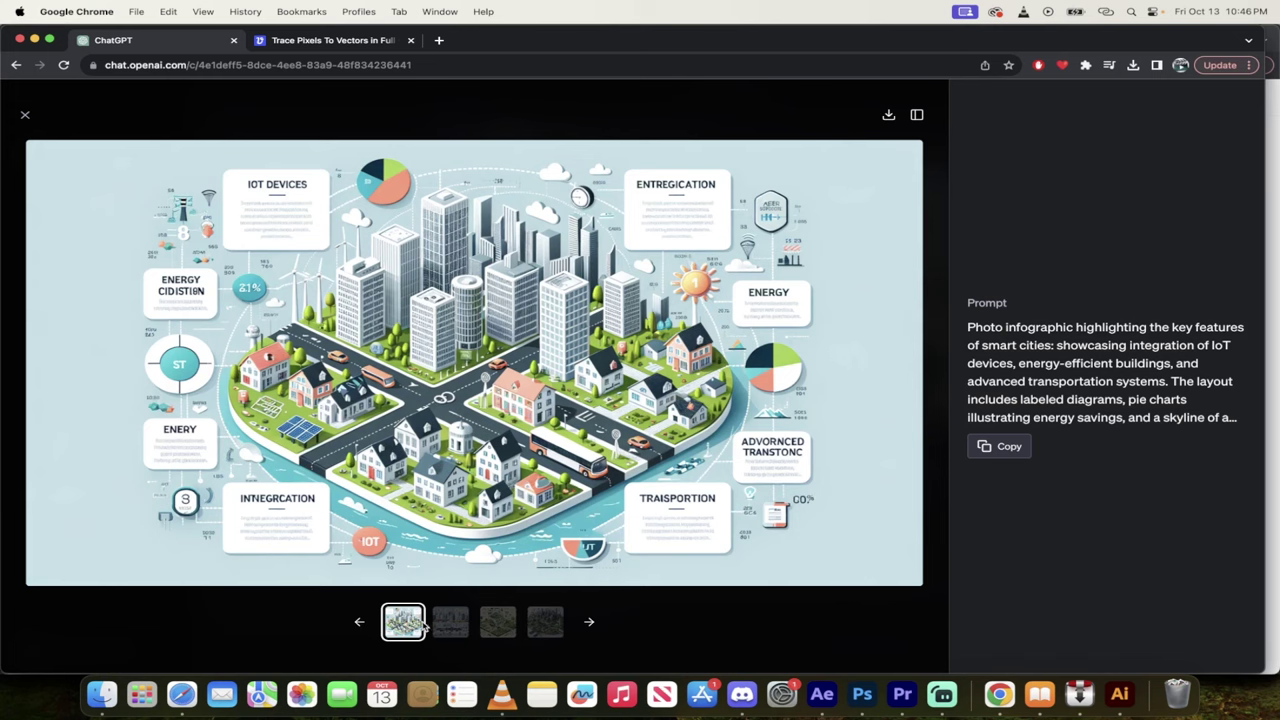
pyautogui.click(452, 629)
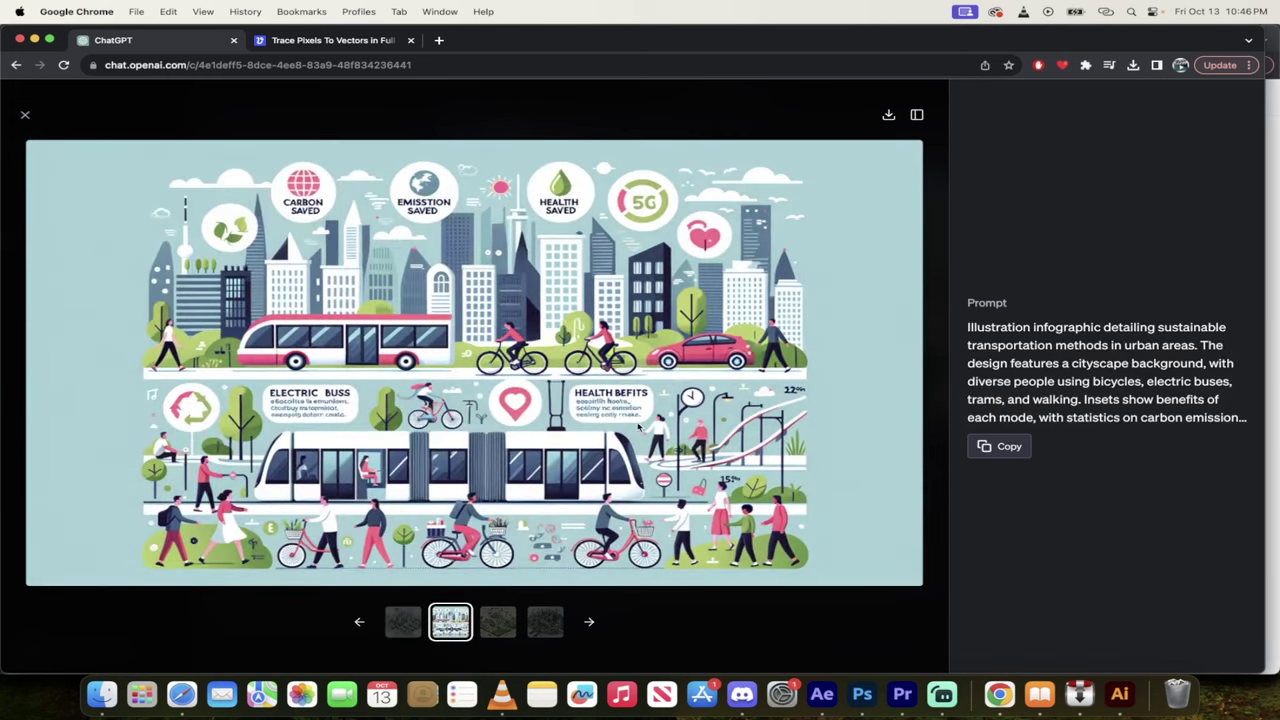
pyautogui.click(500, 630)
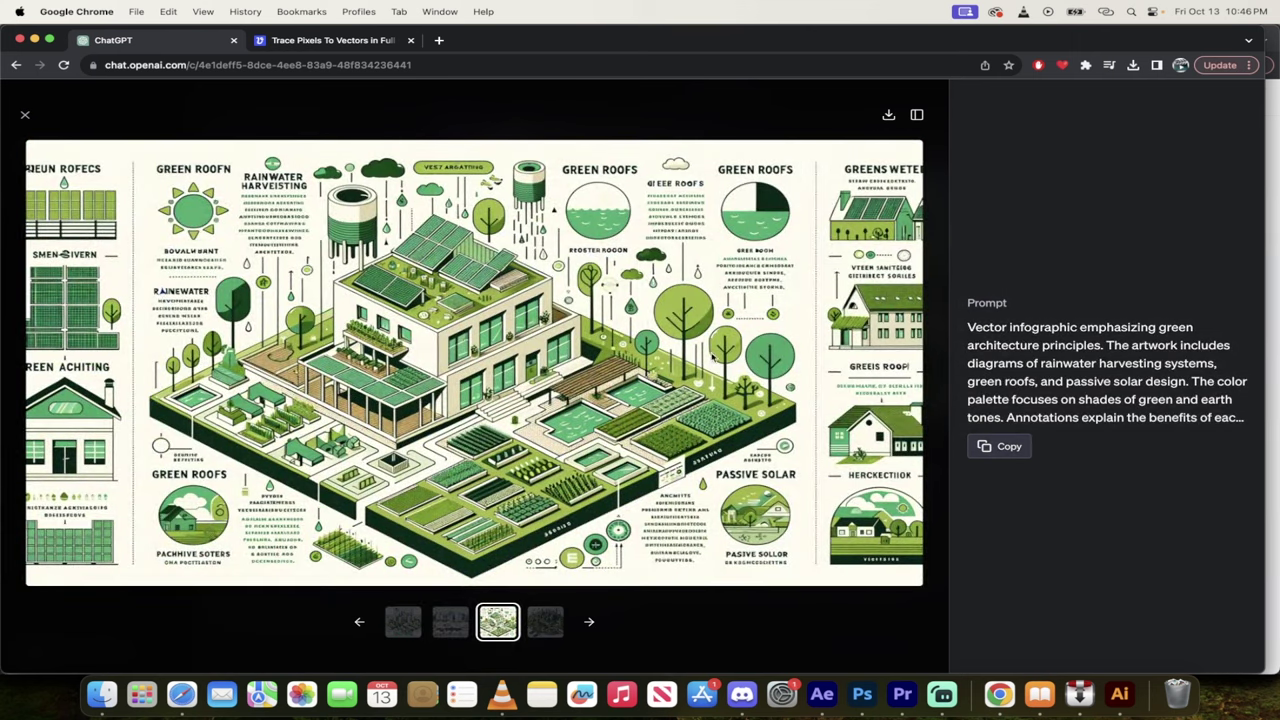
pyautogui.click(548, 622)
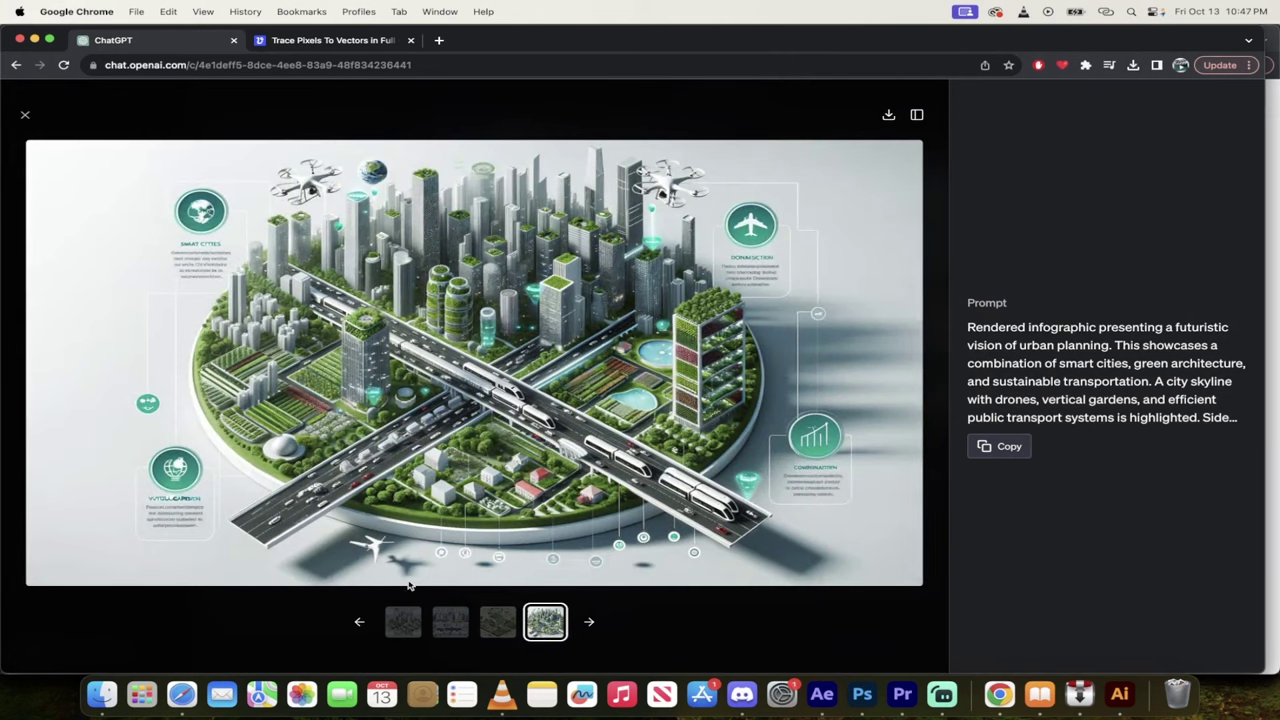
pyautogui.click(400, 616)
pyautogui.click(450, 621)
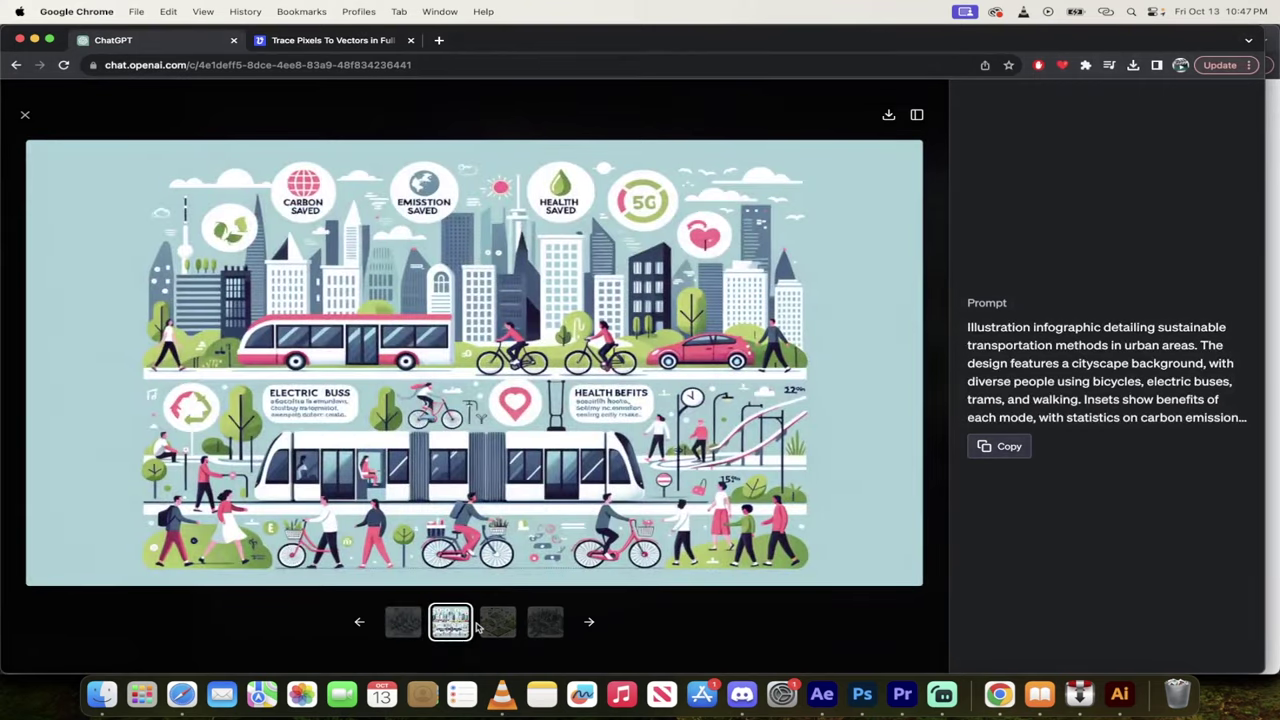
pyautogui.click(498, 621)
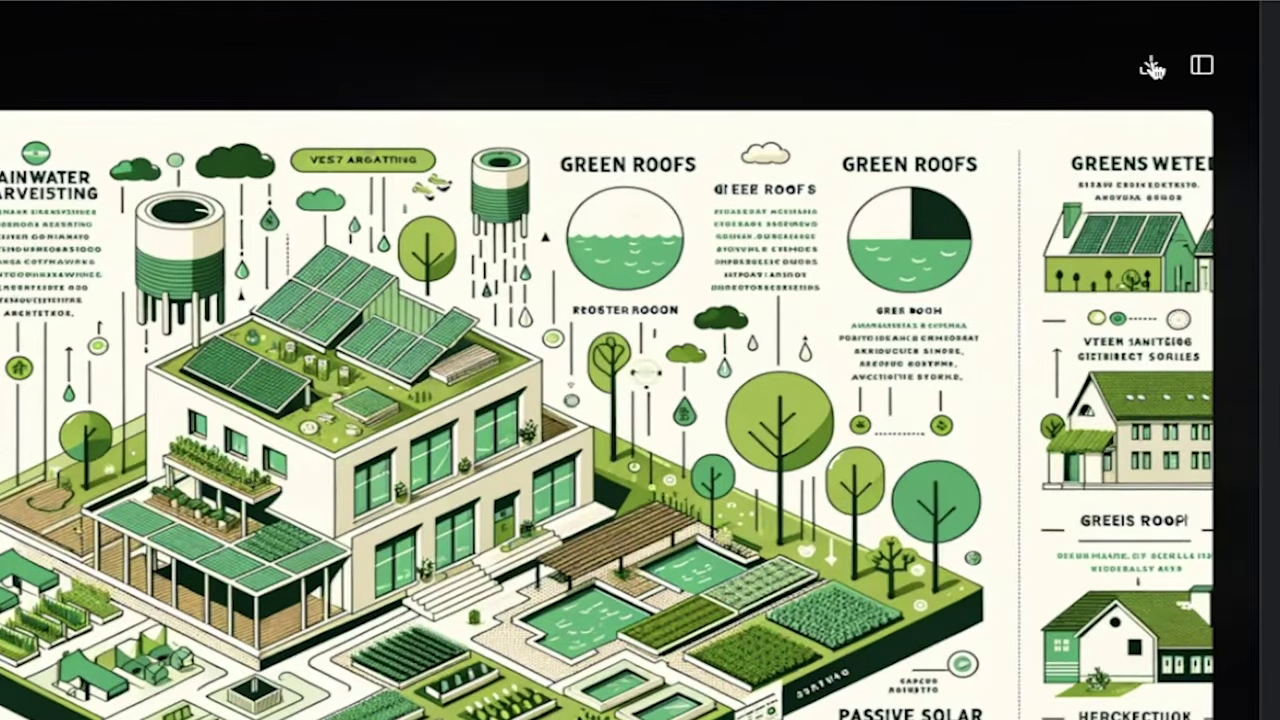
# Download the green-architecture infographic as a PNG and close the full-size view
pyautogui.click(1152, 68)
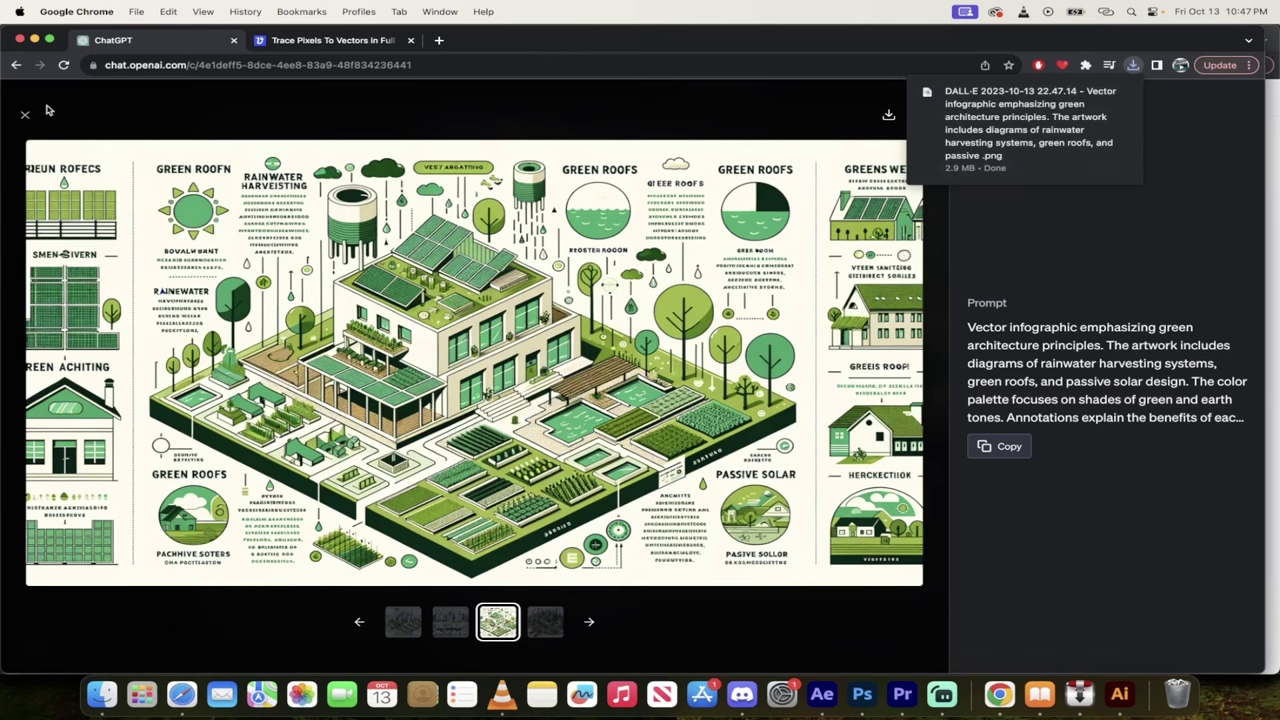
pyautogui.click(25, 115)
pyautogui.scroll(-2, 717, 489)
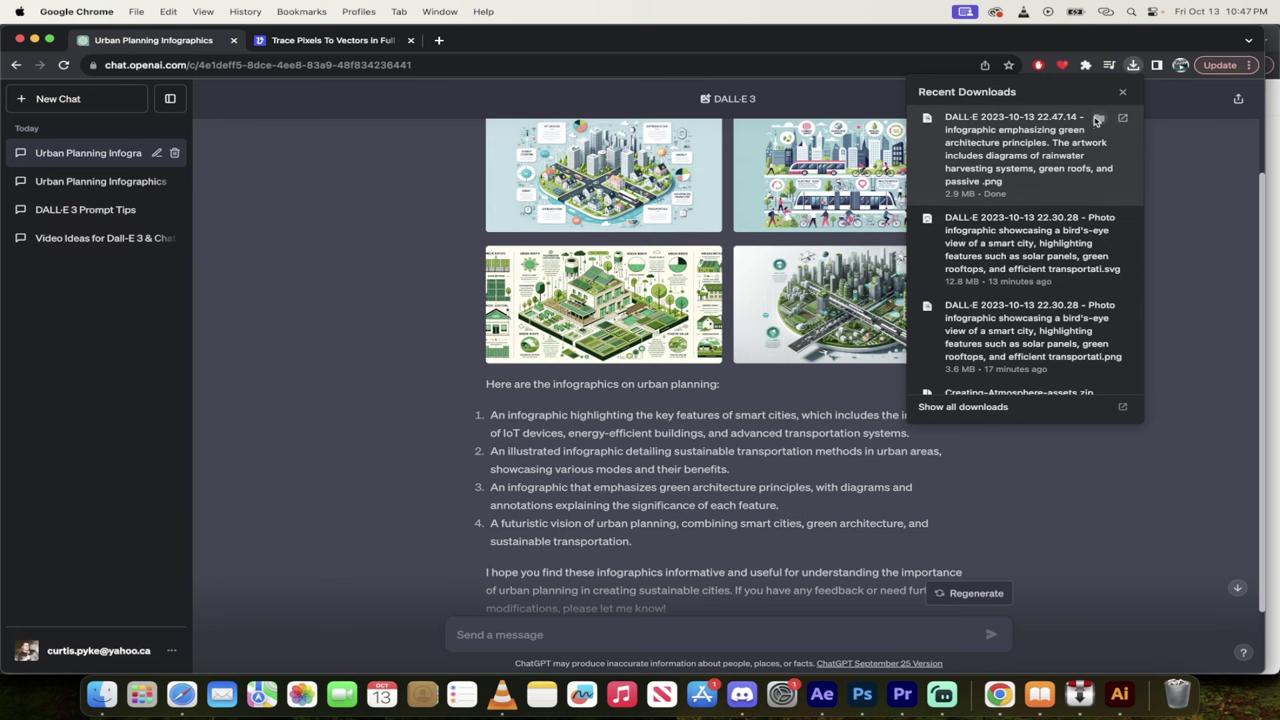
pyautogui.moveTo(1020, 130)
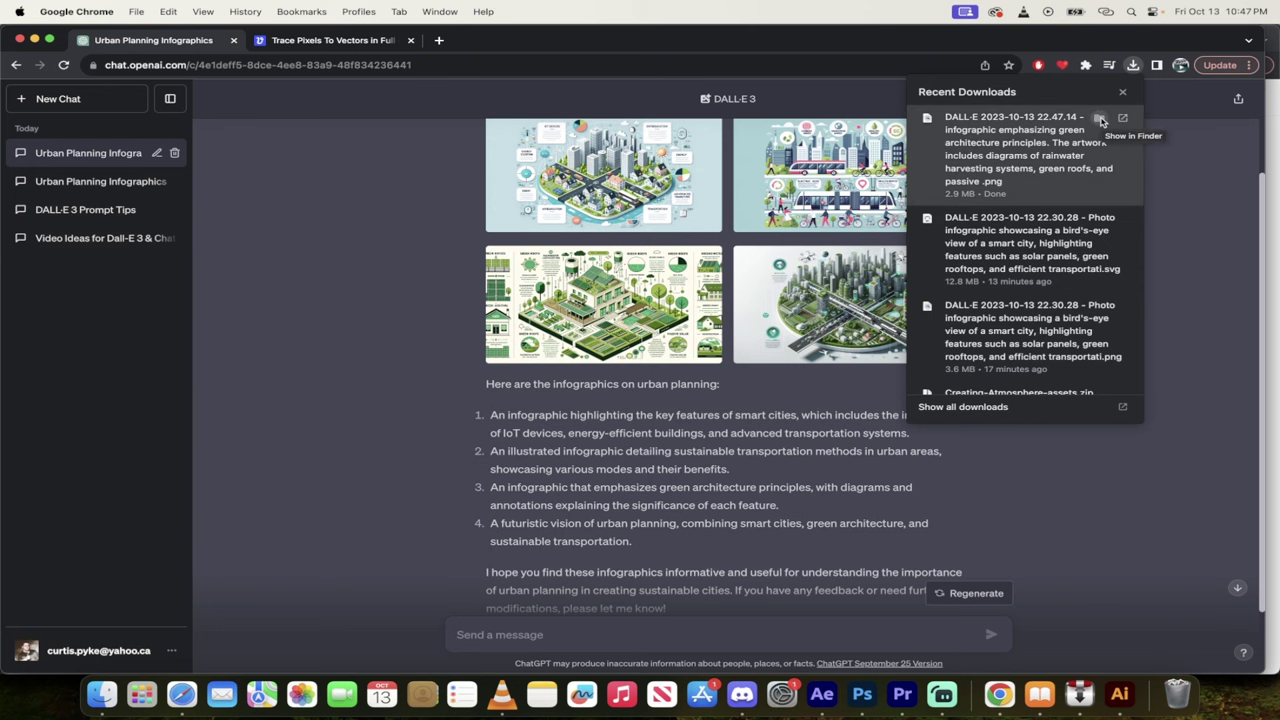
# Reveal the downloaded green-architecture PNG in Finder's Downloads folder and select it
pyautogui.click(1099, 119)
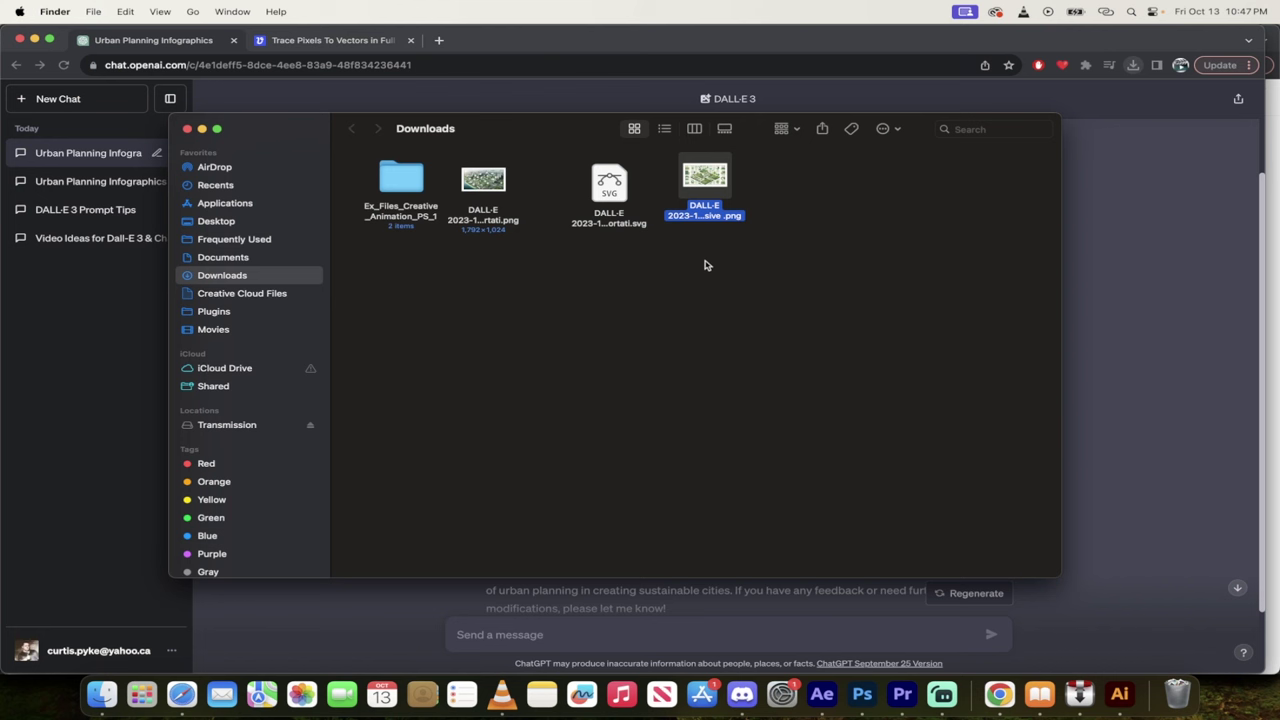
pyautogui.moveTo(705, 226); pyautogui.dragTo(709, 233)
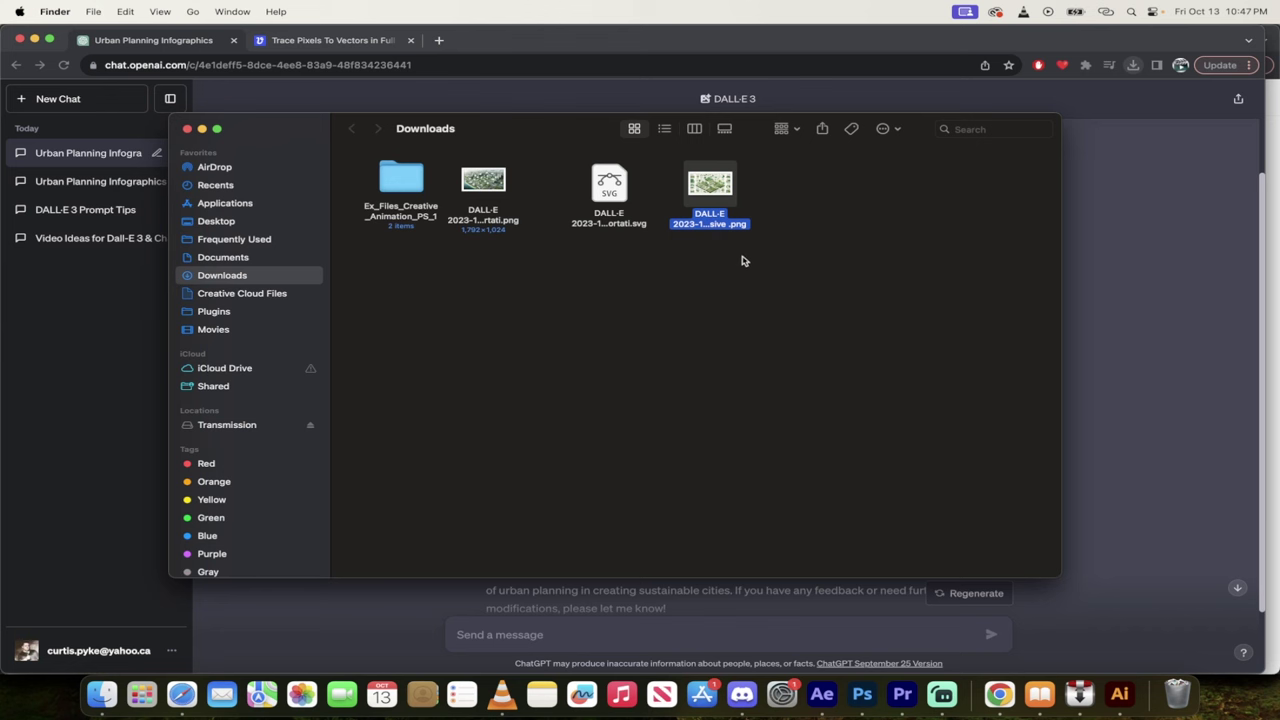
pyautogui.click(714, 243)
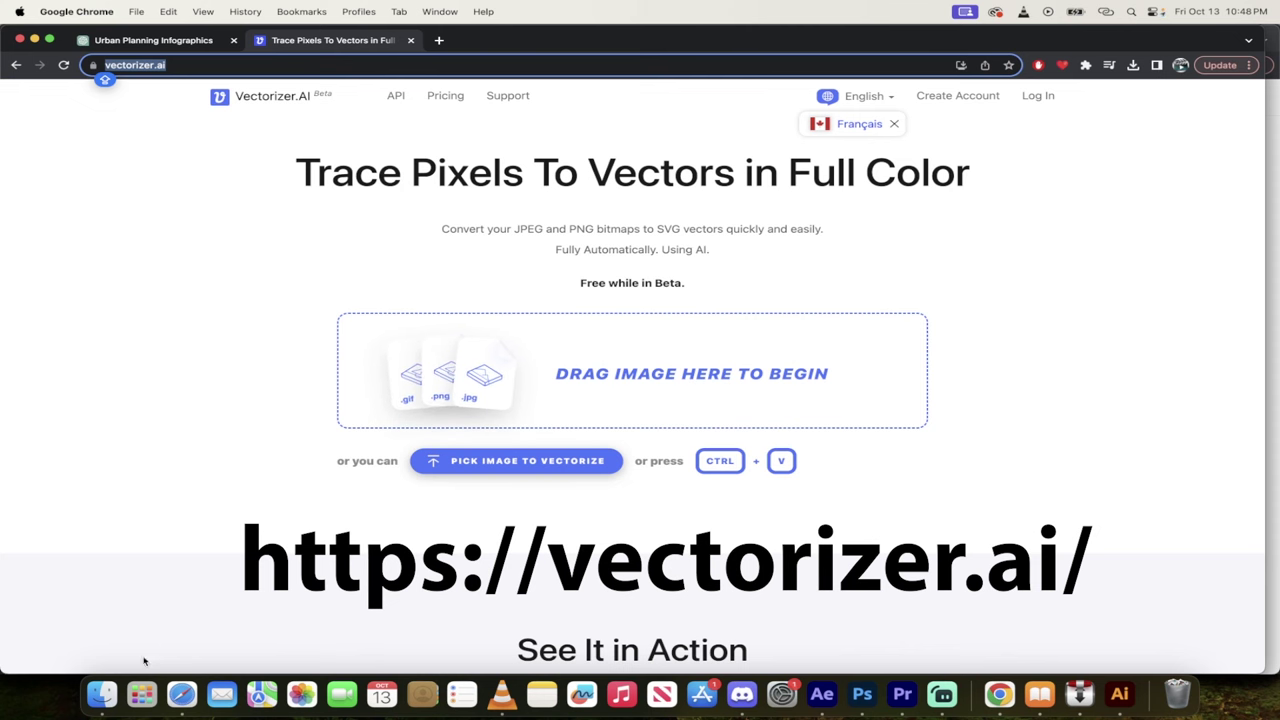
# Drag the green-architecture PNG from Downloads onto Vectorizer.AI's drop area
pyautogui.click(103, 694)
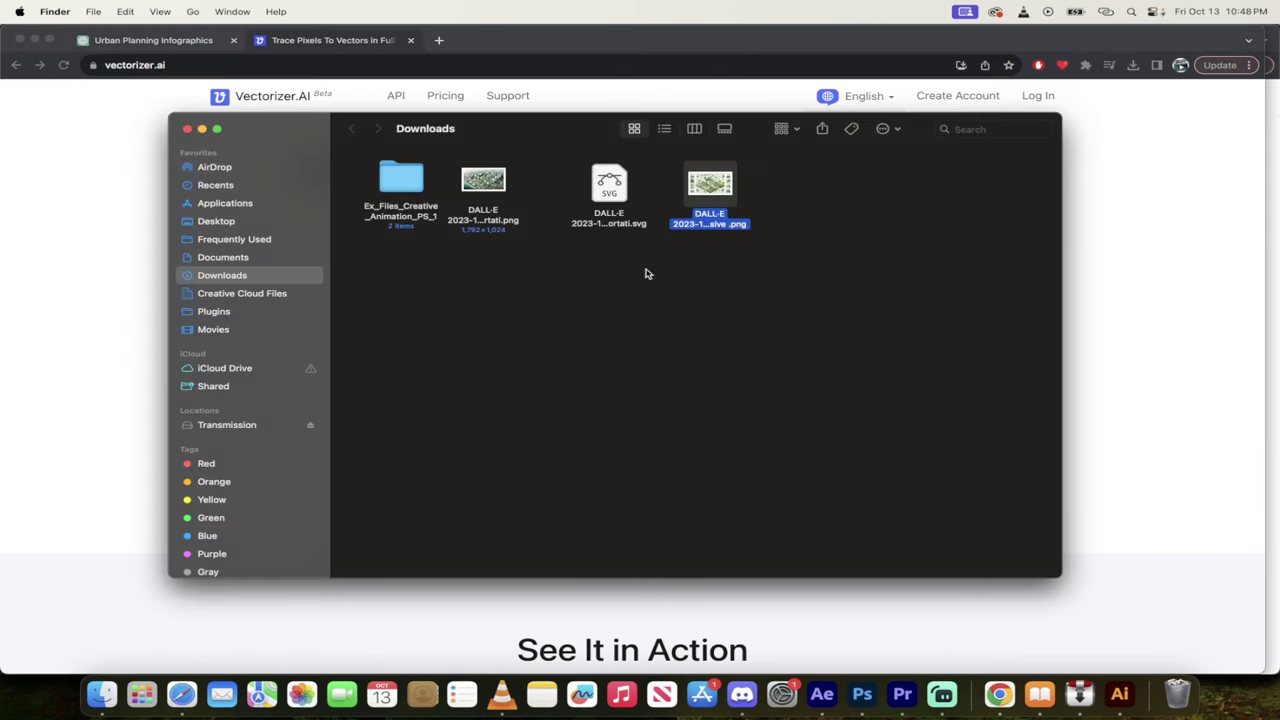
pyautogui.moveTo(718, 223)
pyautogui.mouseDown()
pyautogui.moveTo(711, 257)
pyautogui.moveTo(606, 362)
pyautogui.mouseUp()
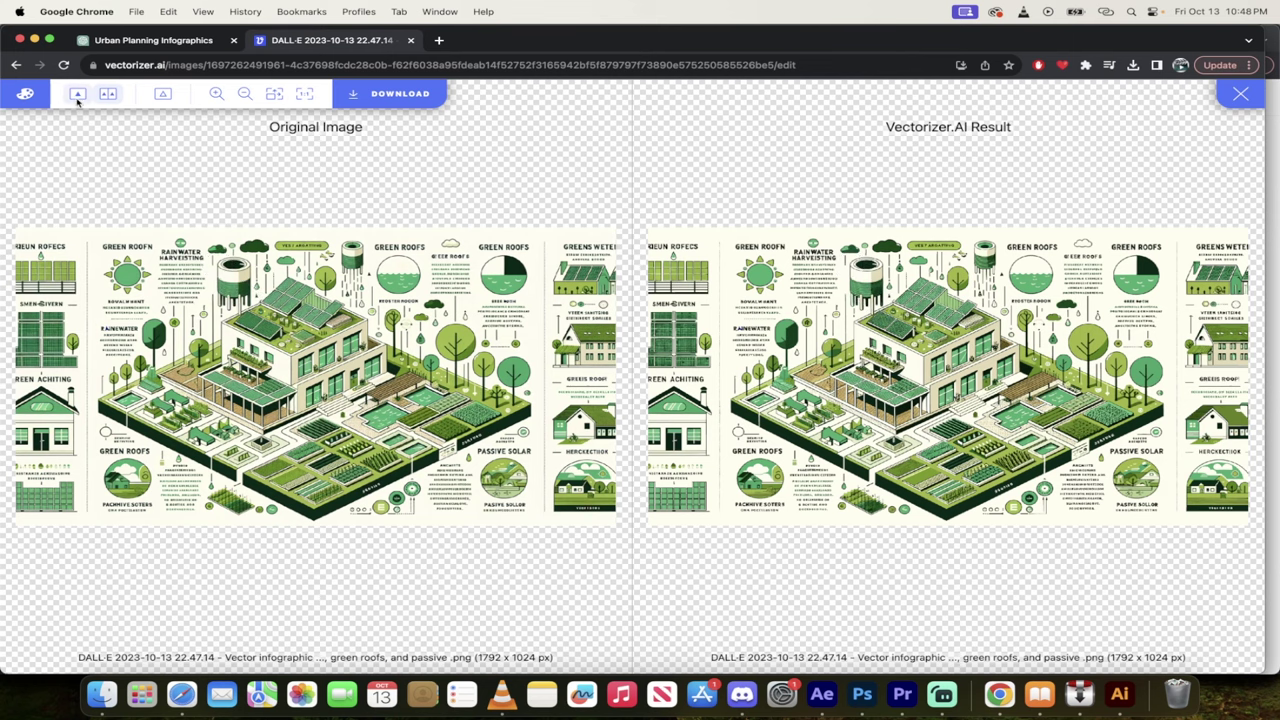
# View the vector result alone, then return to the side-by-side comparison with the original
pyautogui.click(78, 94)
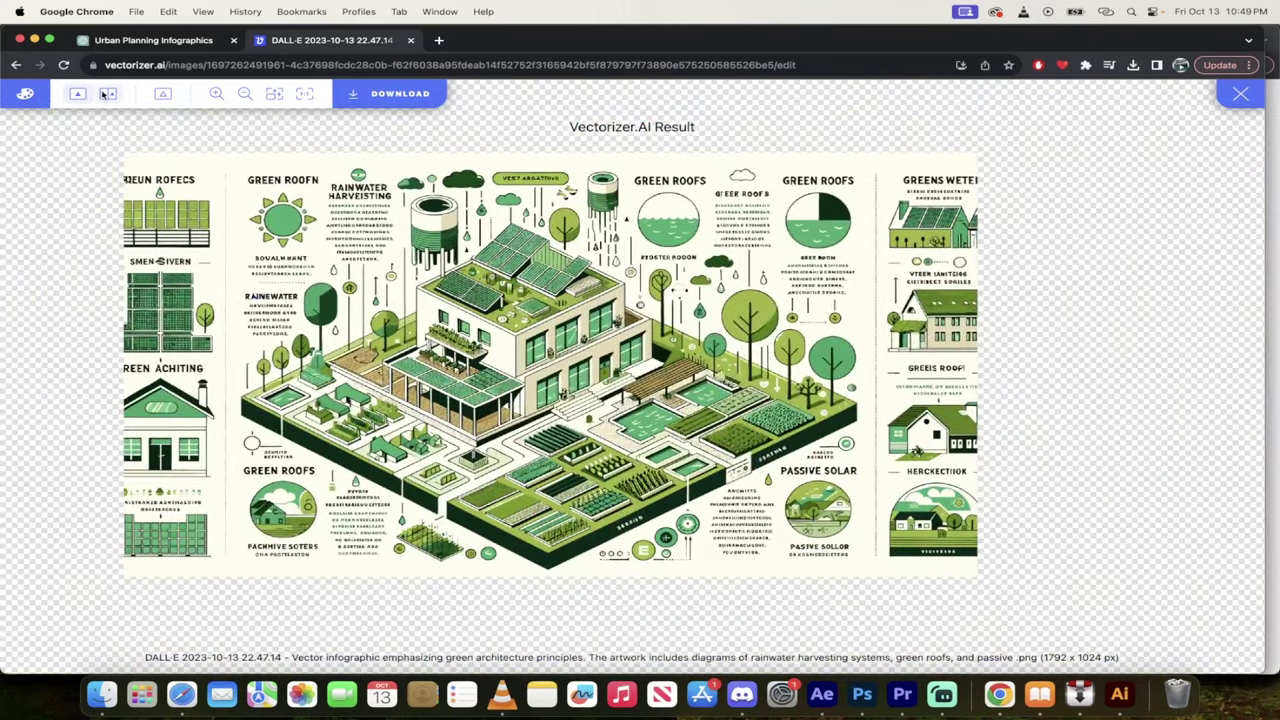
pyautogui.click(108, 93)
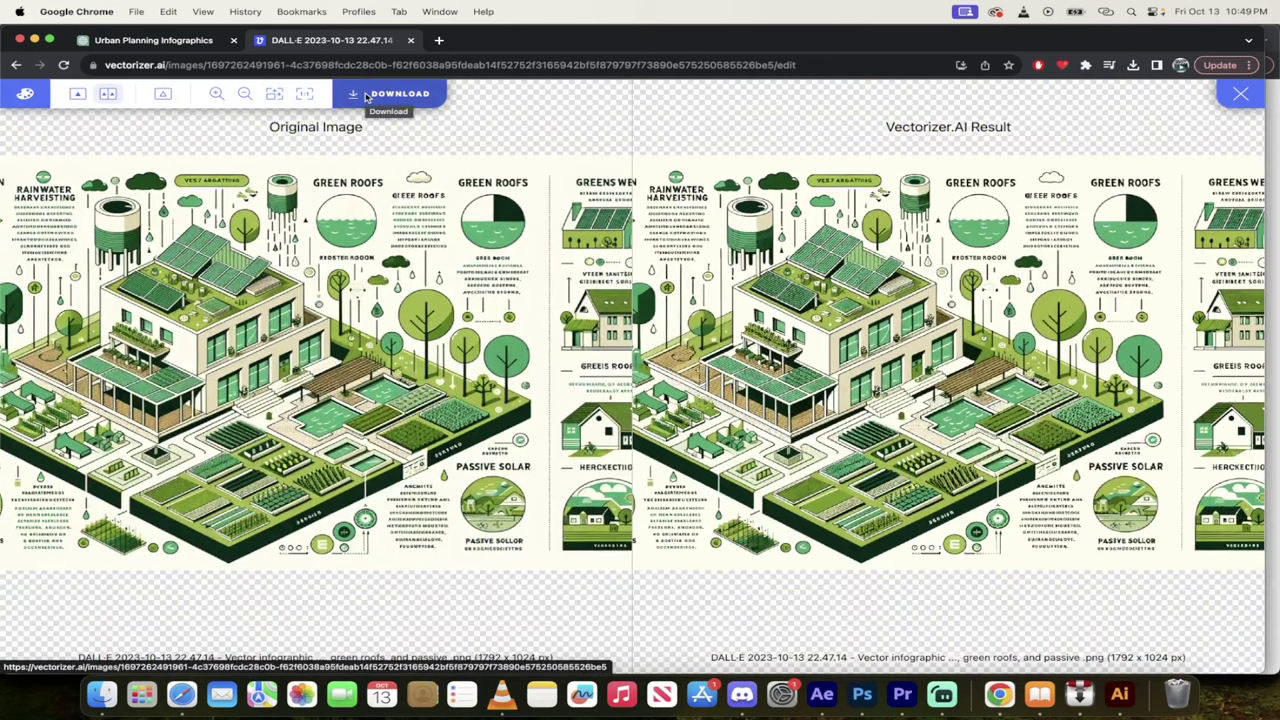
# Download the vectorized infographic in SVG format and check the recent downloads
pyautogui.click(388, 94)
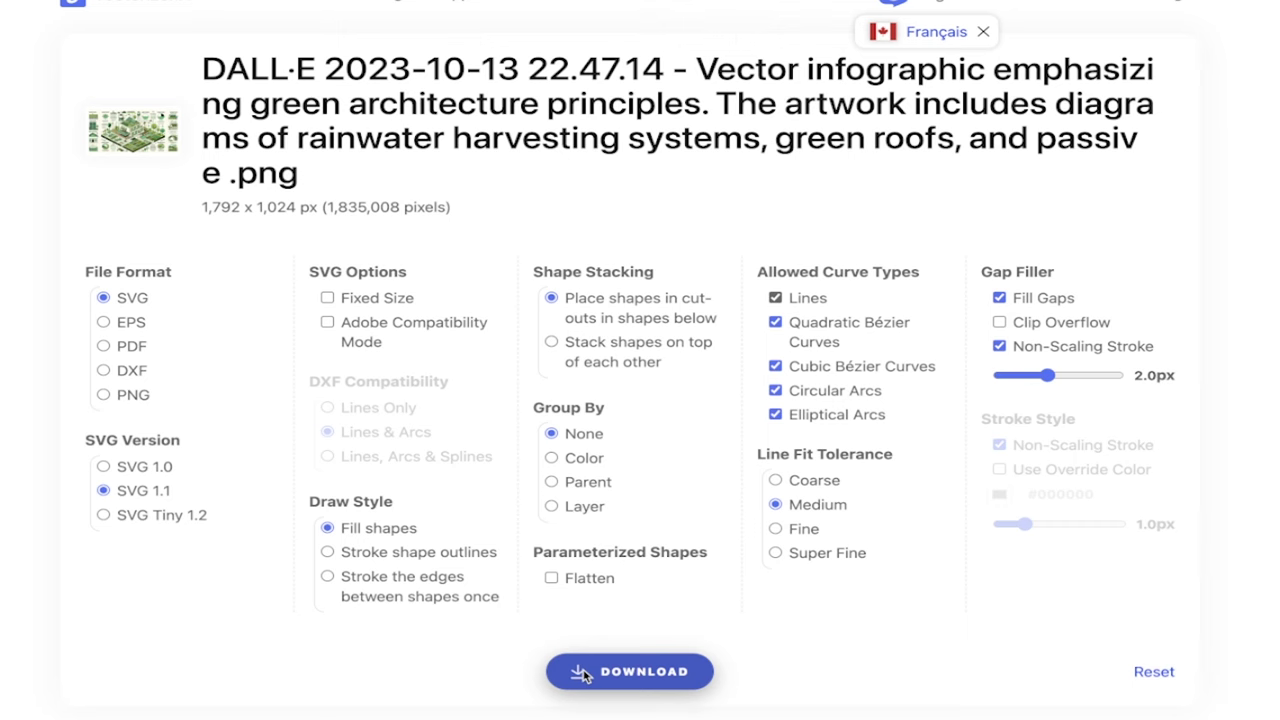
pyautogui.click(585, 675)
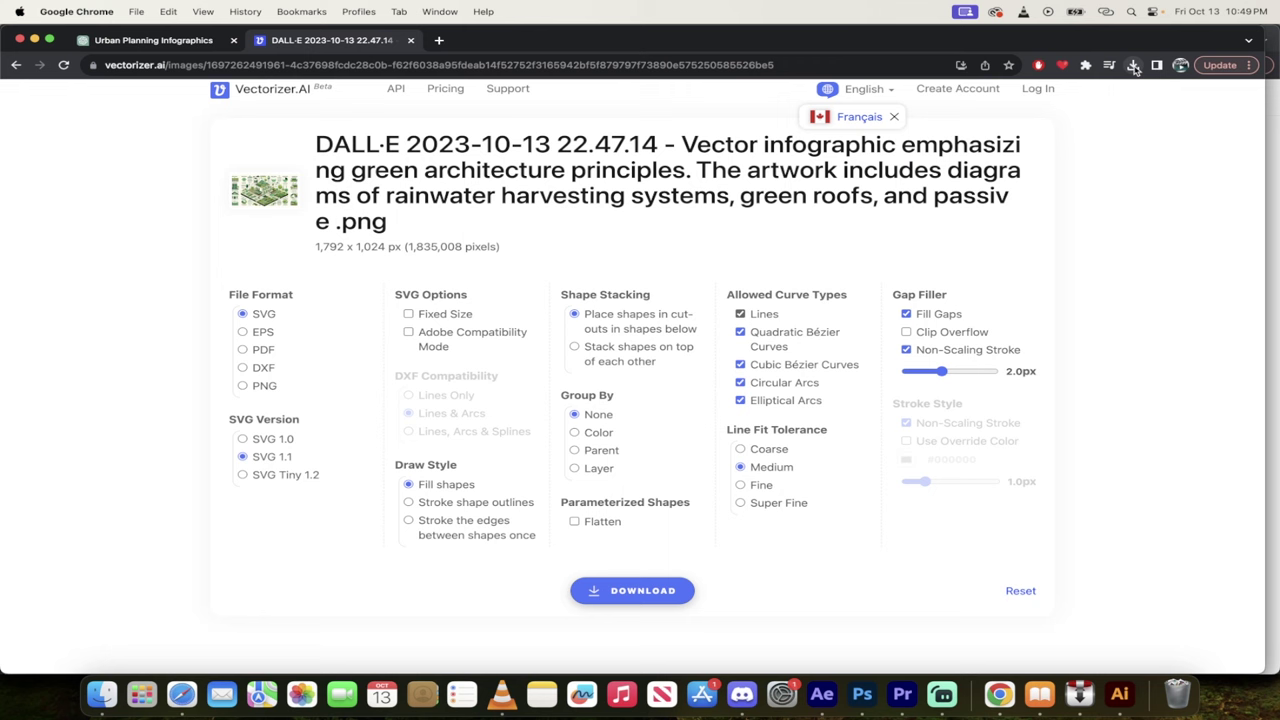
pyautogui.click(1133, 65)
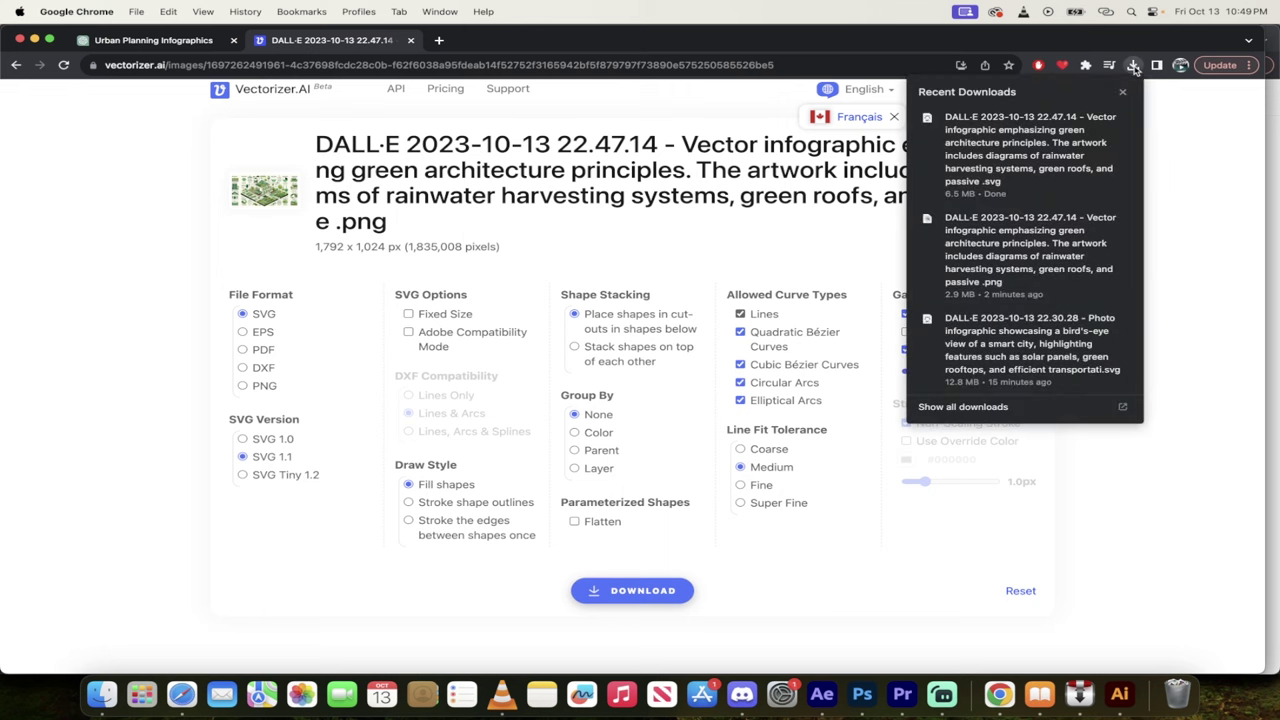
# Show the downloaded SVG in Finder and bring Illustrator to the front
pyautogui.moveTo(1020, 150)
pyautogui.click(1099, 119)
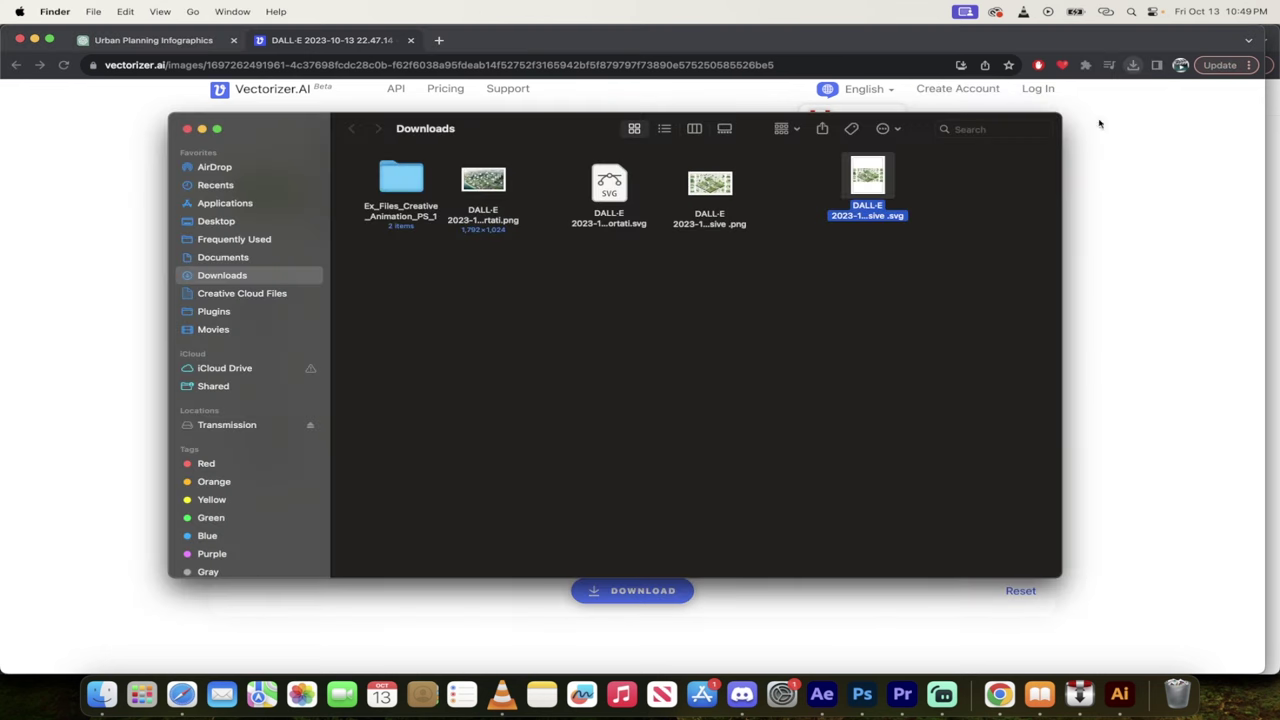
pyautogui.moveTo(865, 218); pyautogui.dragTo(827, 236)
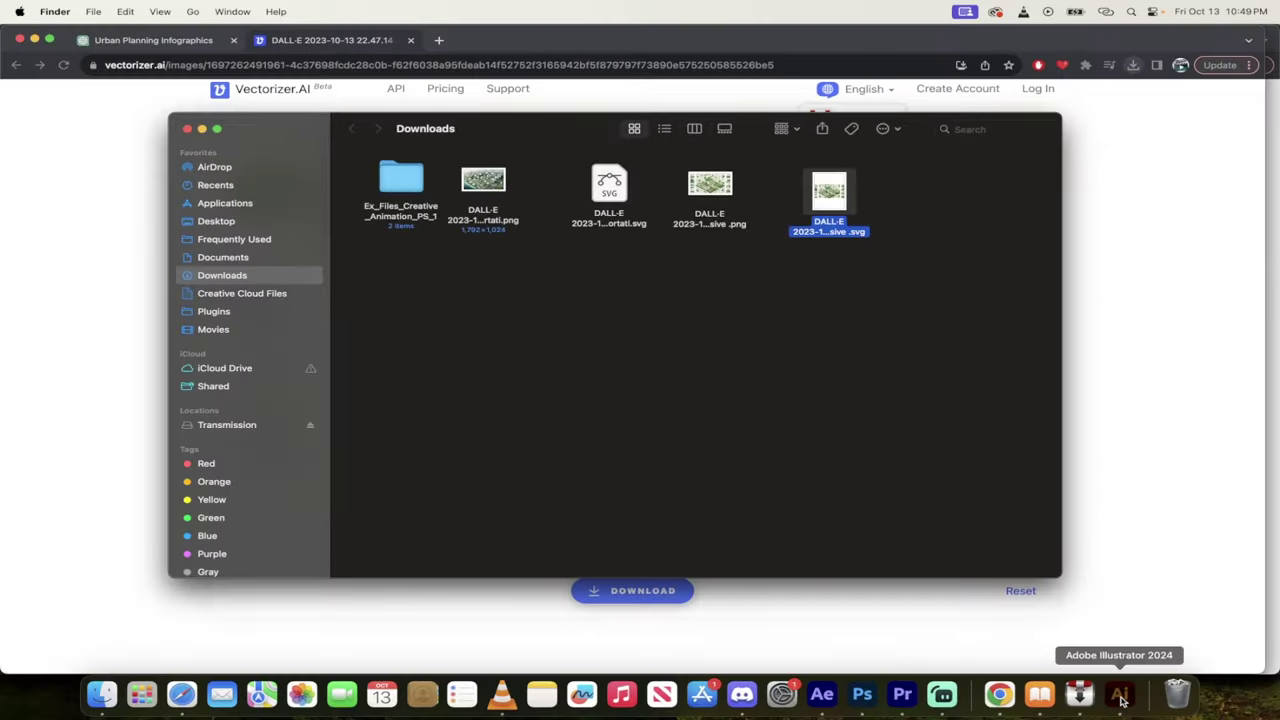
pyautogui.click(1121, 697)
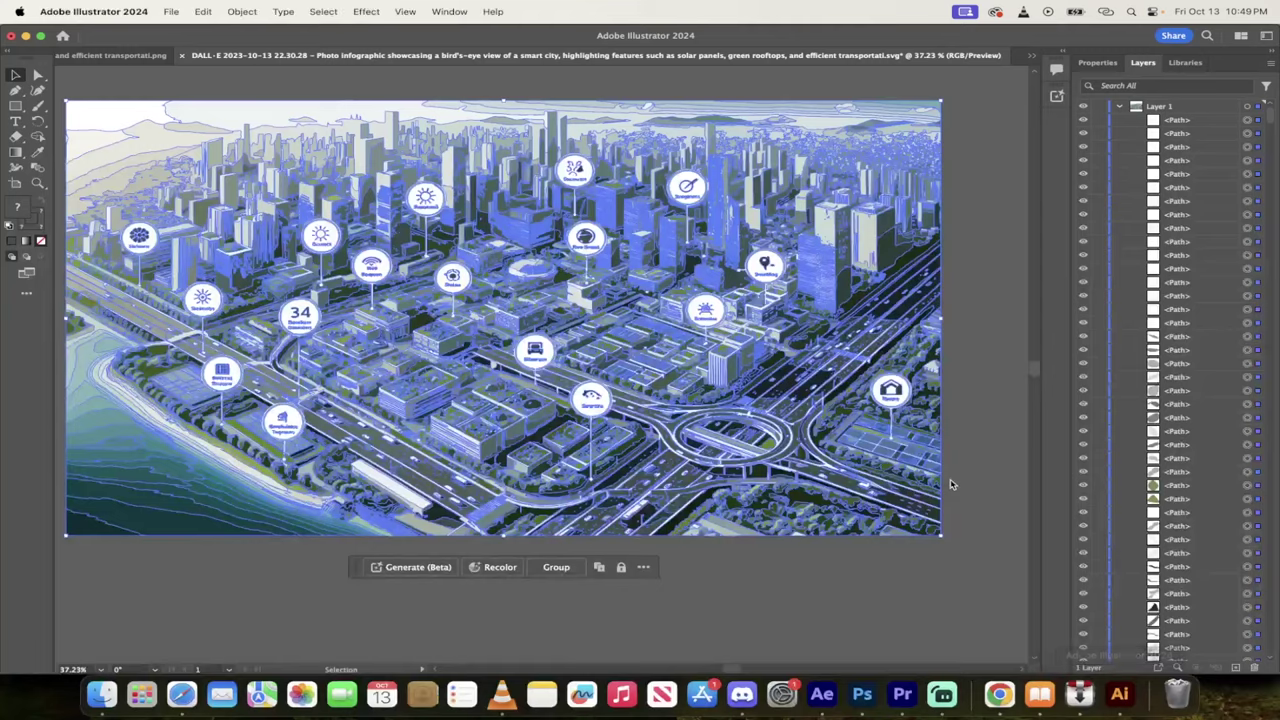
# Close the city SVG document in Illustrator without saving changes
pyautogui.click(993, 367)
pyautogui.scroll(-3, 380, 120)
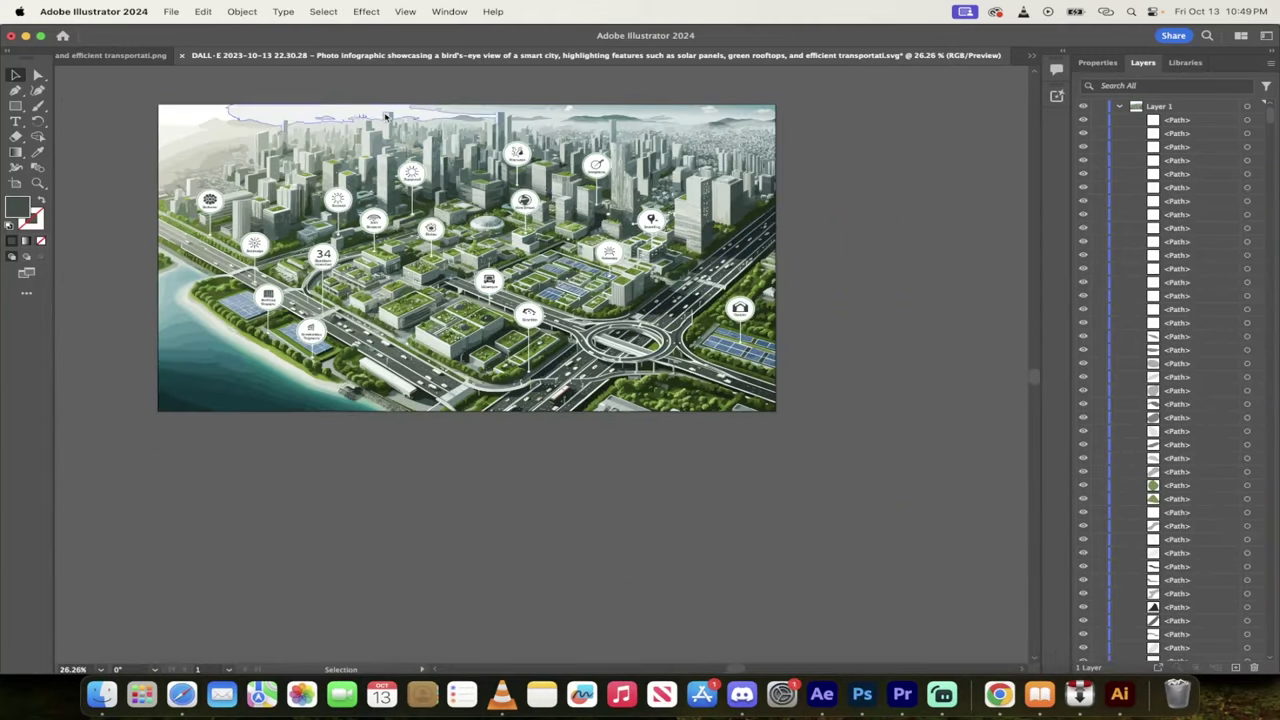
pyautogui.click(185, 56)
pyautogui.click(645, 395)
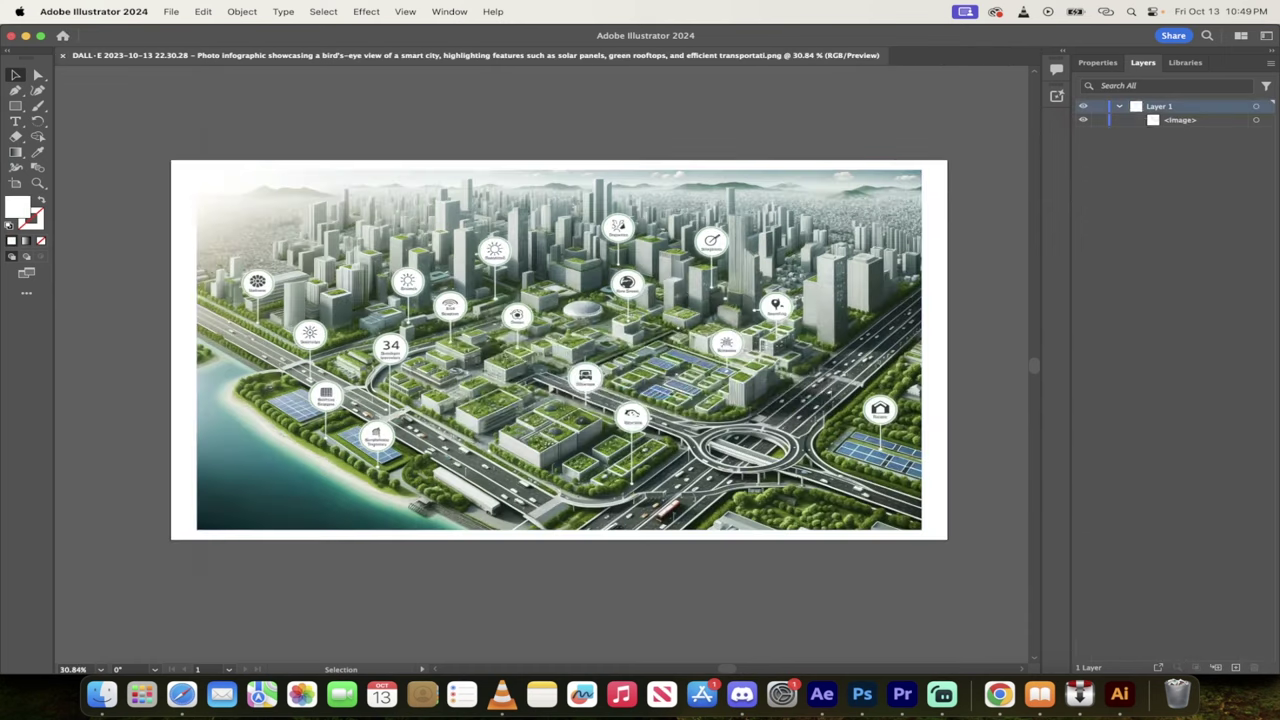
# Open the green-architecture infographic SVG in Illustrator from the Downloads folder
pyautogui.press('super+Tab')
pyautogui.moveTo(835, 186); pyautogui.dragTo(942, 55)
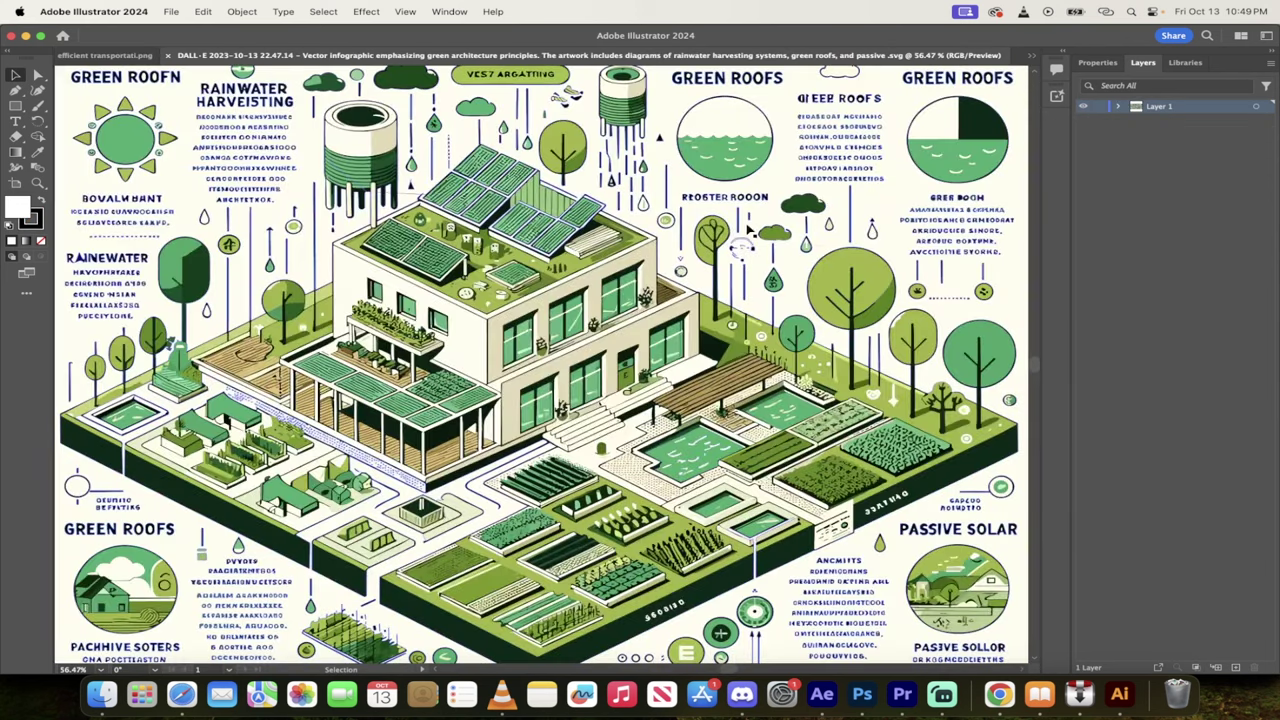
pyautogui.scroll(-3, 748, 228)
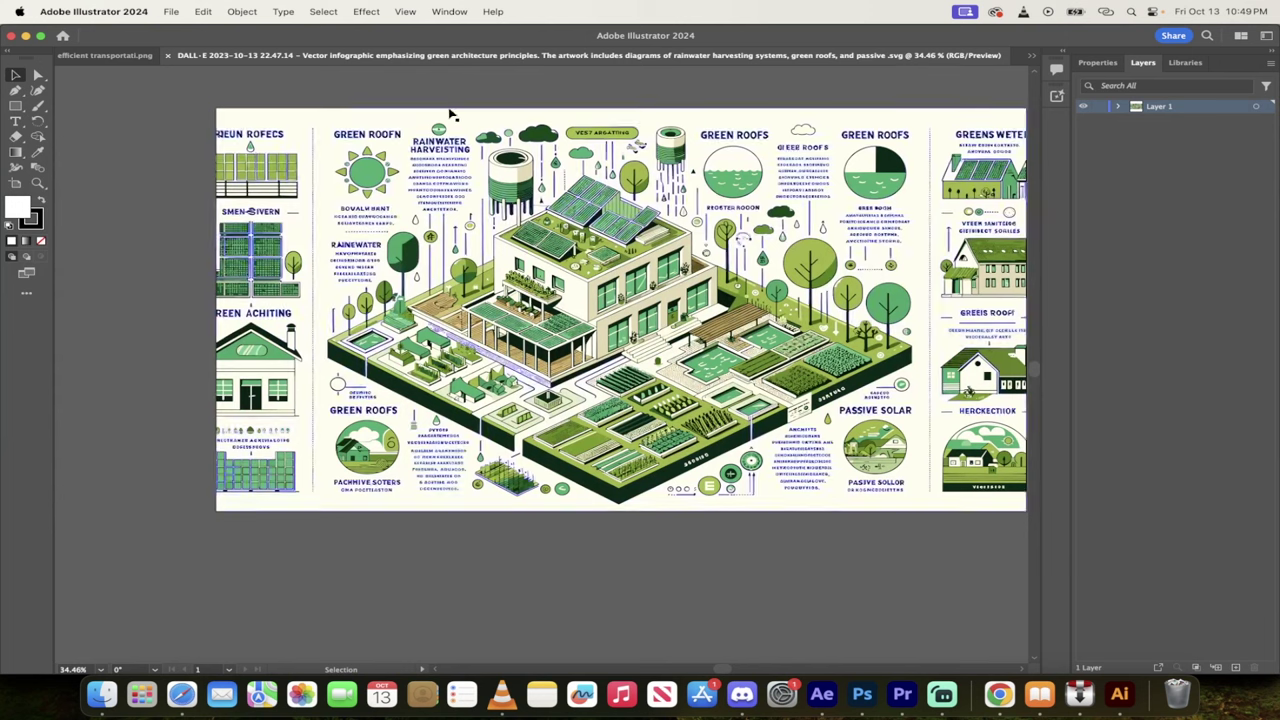
# Expand Layer 1 to reveal its many separate paths, then select the whole artwork
pyautogui.click(1119, 107)
pyautogui.click(1120, 107)
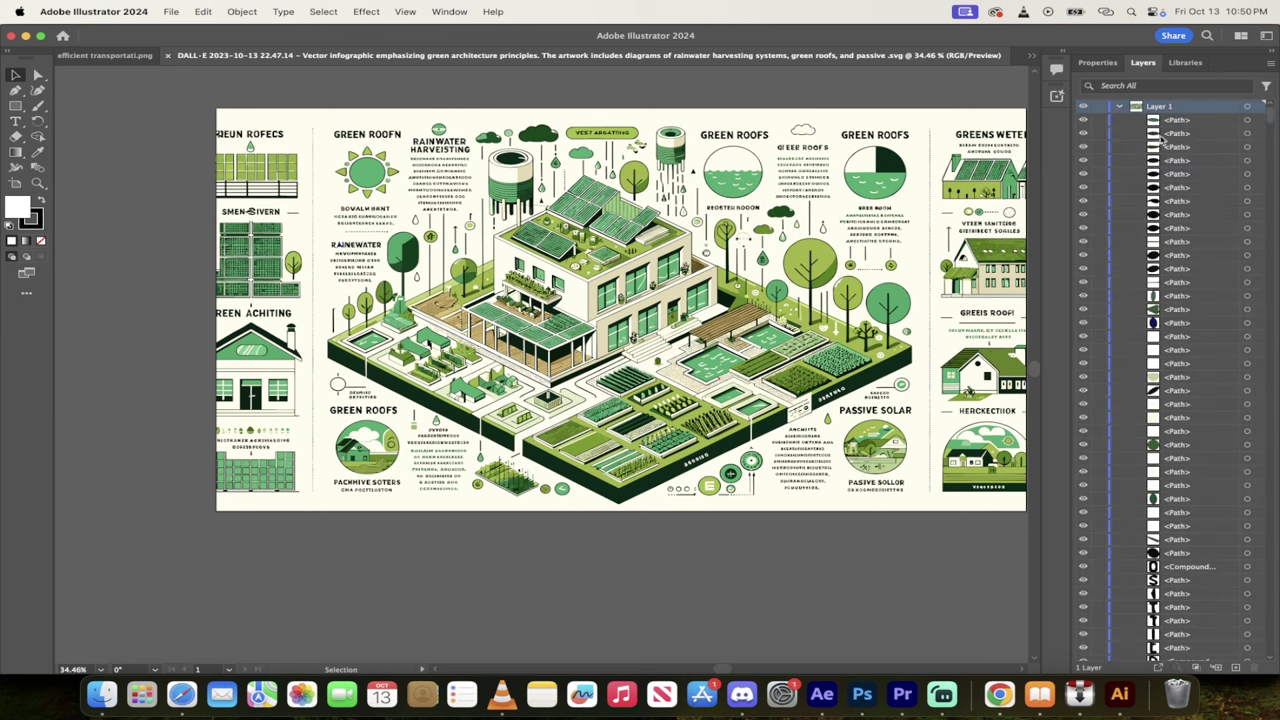
pyautogui.scroll(-5, 1206, 286)
pyautogui.scroll(-3, 1206, 286)
pyautogui.scroll(-2, 1206, 286)
pyautogui.scroll(-2, 1206, 286)
pyautogui.scroll(-2, 1206, 286)
pyautogui.scroll(-2, 1206, 286)
pyautogui.scroll(-2, 1191, 320)
pyautogui.scroll(-2, 1191, 320)
pyautogui.scroll(-2, 1191, 320)
pyautogui.scroll(-2, 1191, 320)
pyautogui.scroll(-2, 1191, 320)
pyautogui.scroll(-2, 1191, 320)
pyautogui.scroll(-2, 1191, 320)
pyautogui.scroll(-2, 1191, 320)
pyautogui.scroll(-2, 1191, 320)
pyautogui.hscroll(5, 890, 365)
pyautogui.hscroll(-1, 890, 365)
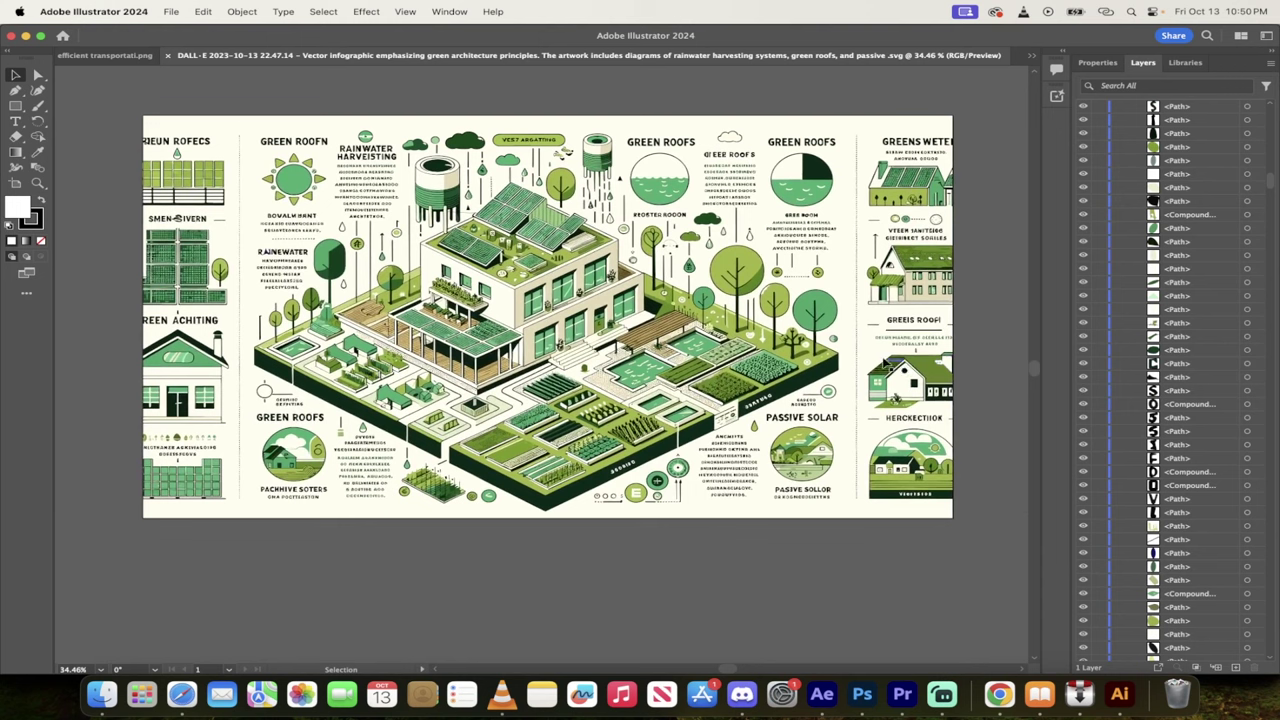
pyautogui.click(884, 363)
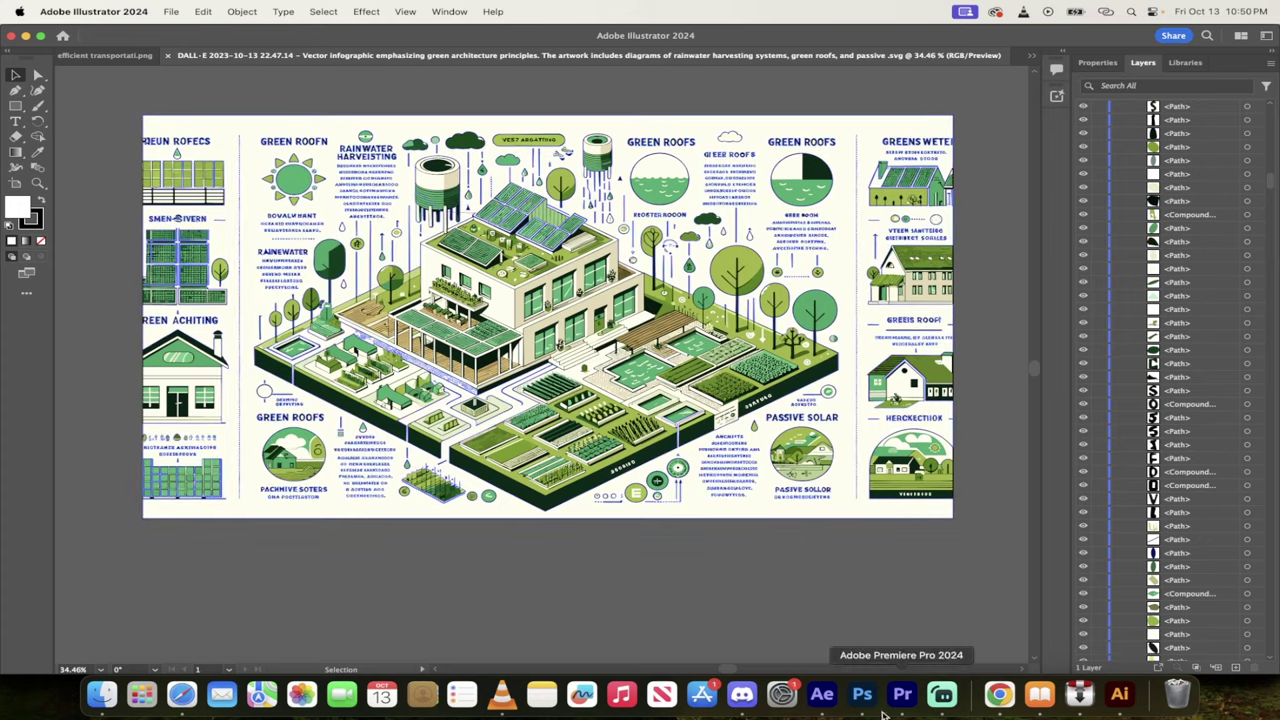